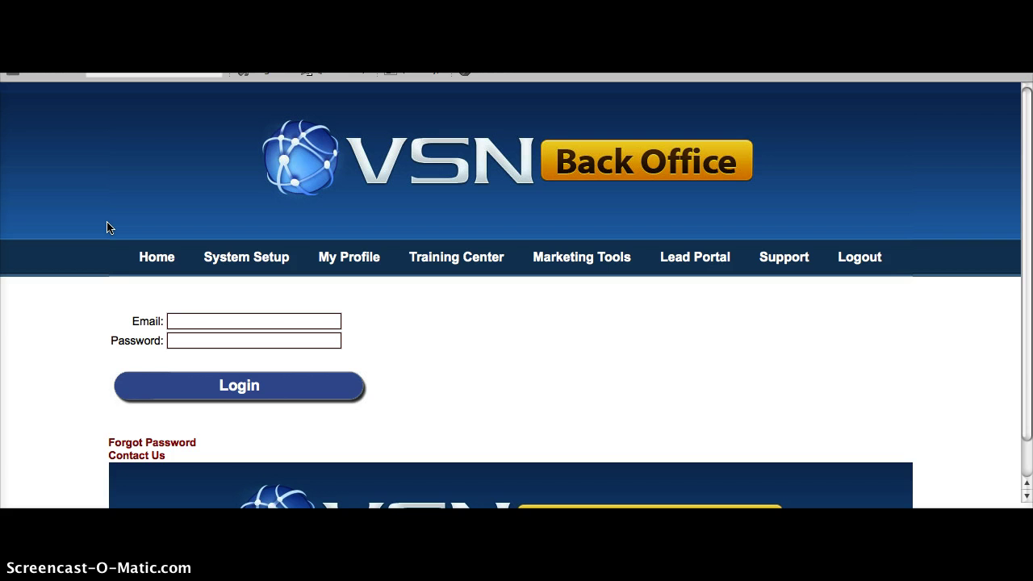
- Log in to VSN Back Office using the browser's saved email address and password
drag(93, 225, 80, 196)
click(217, 327)
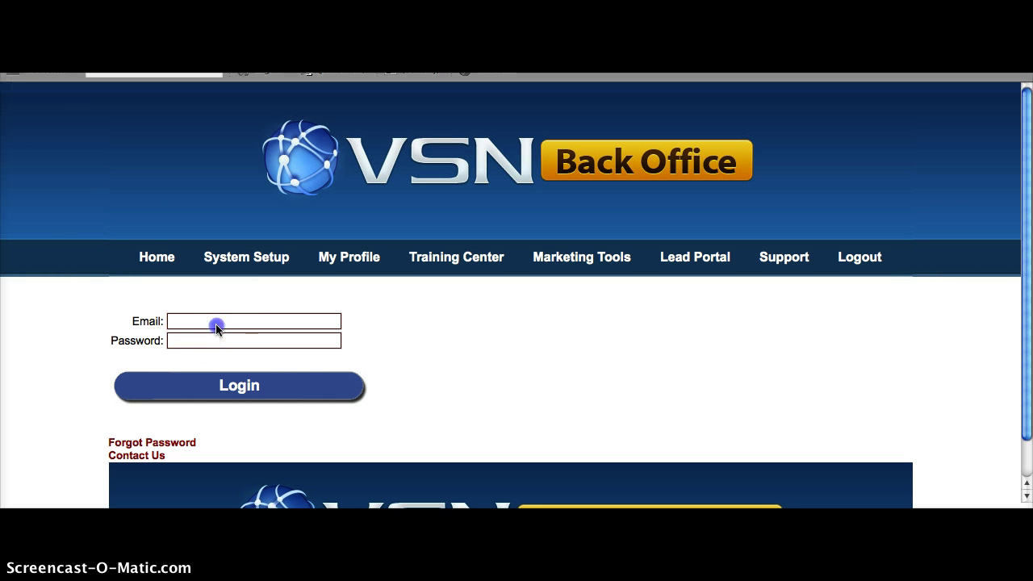
text(k)
key(Down)
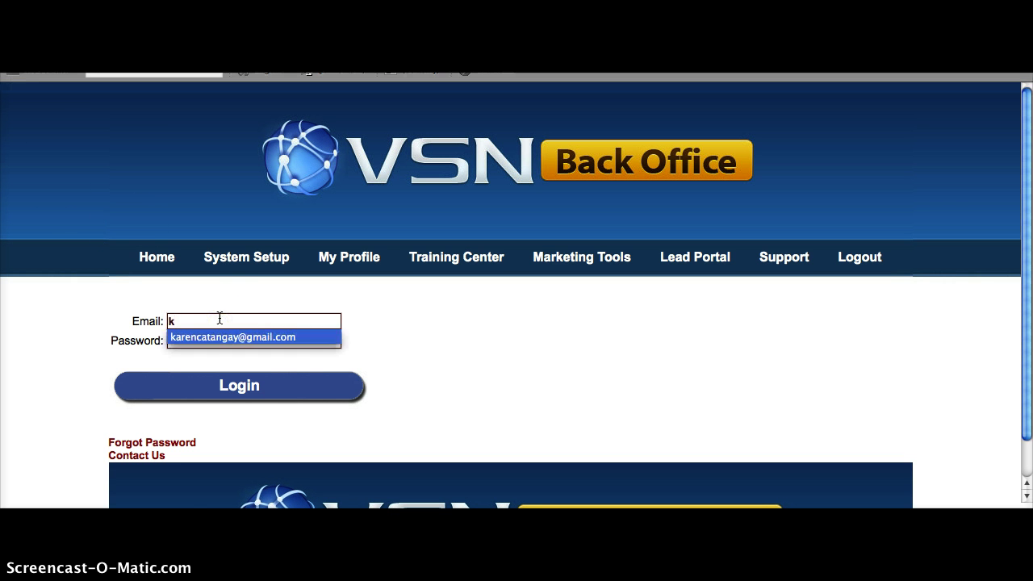
key(Return)
key(Return)
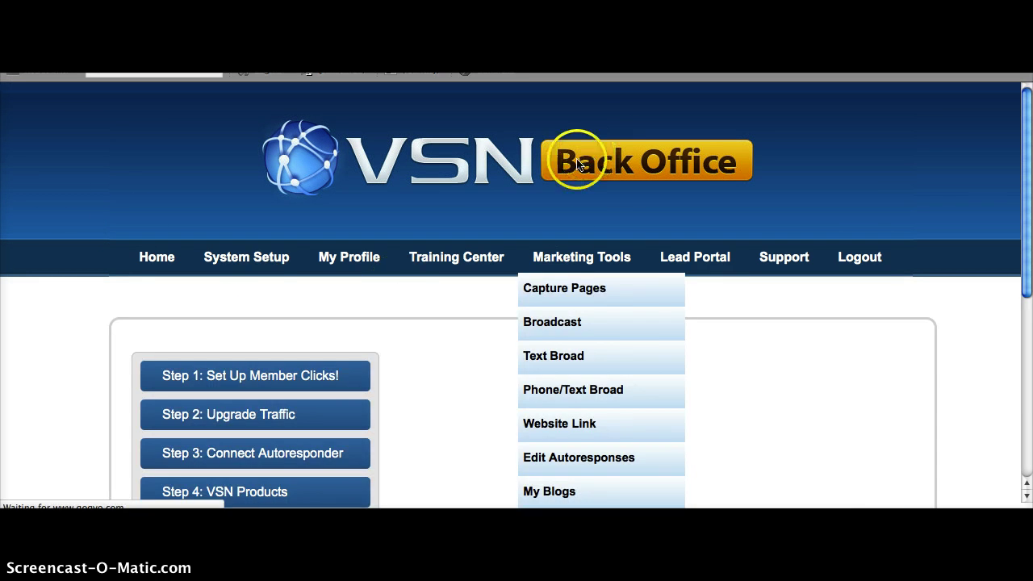
- Go to Marketing Tools > Capture Pages and show the All Star templates
scroll(802, 302, down, 2)
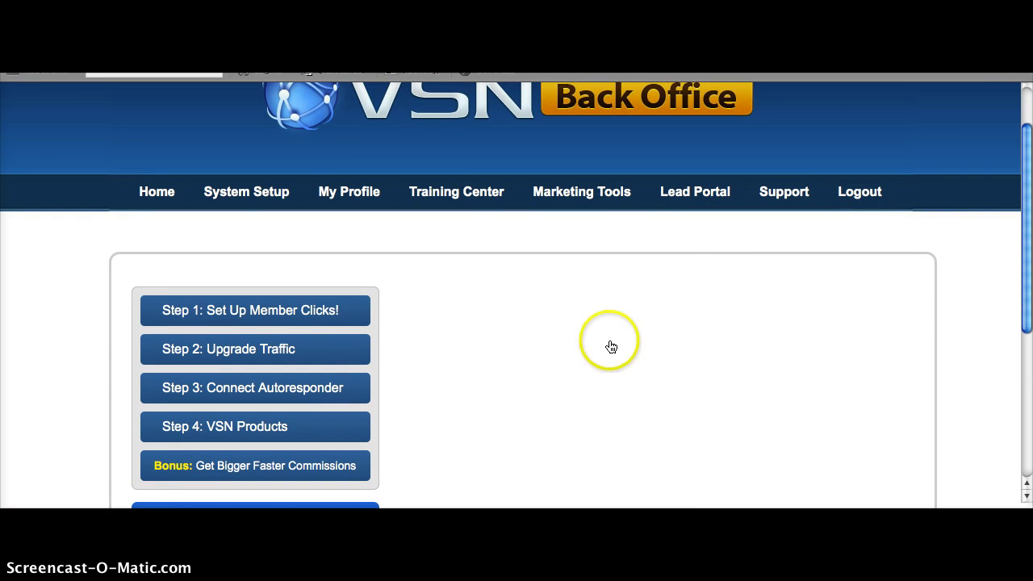
click(570, 331)
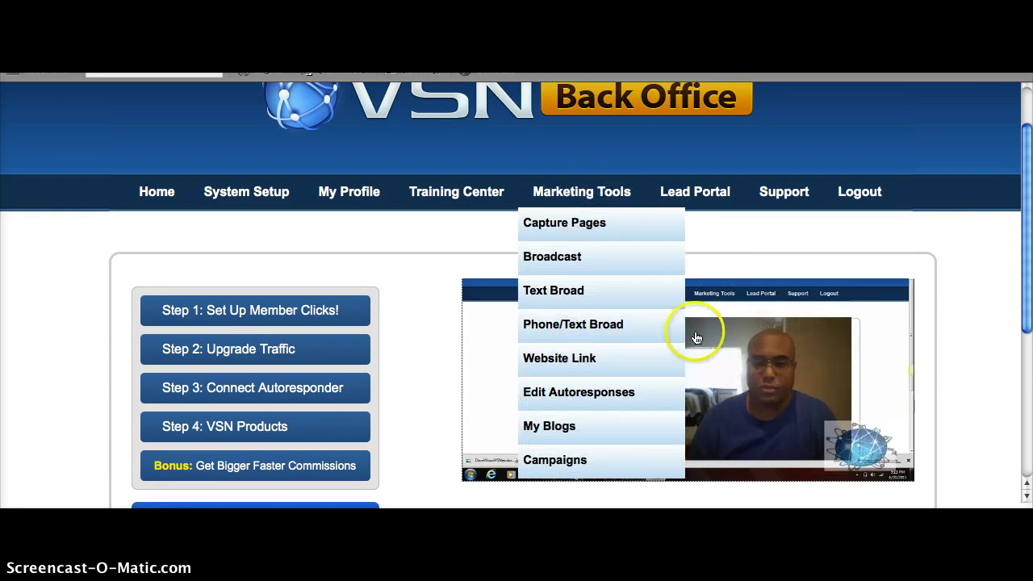
mouse_move(591, 200)
click(544, 224)
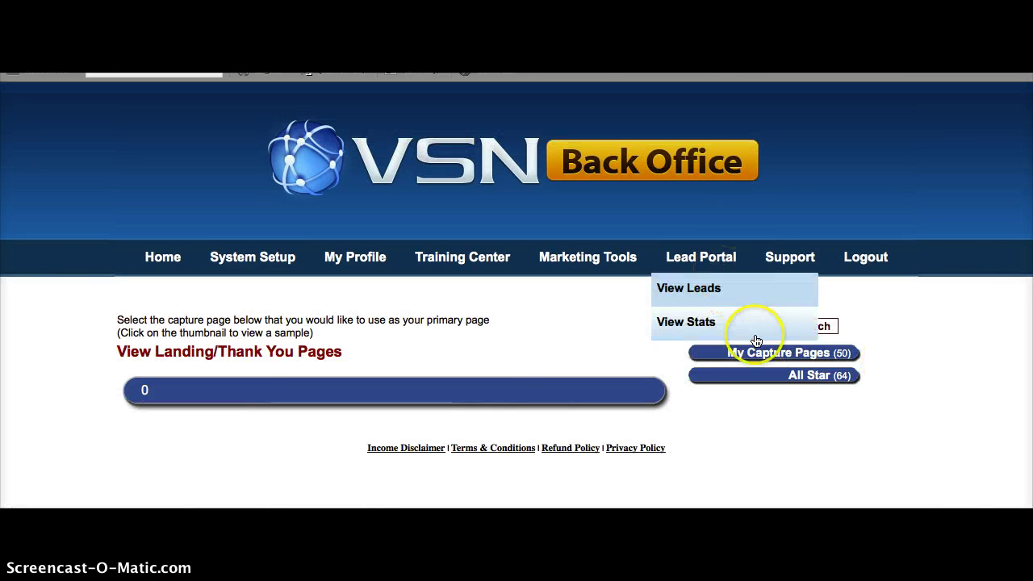
click(766, 376)
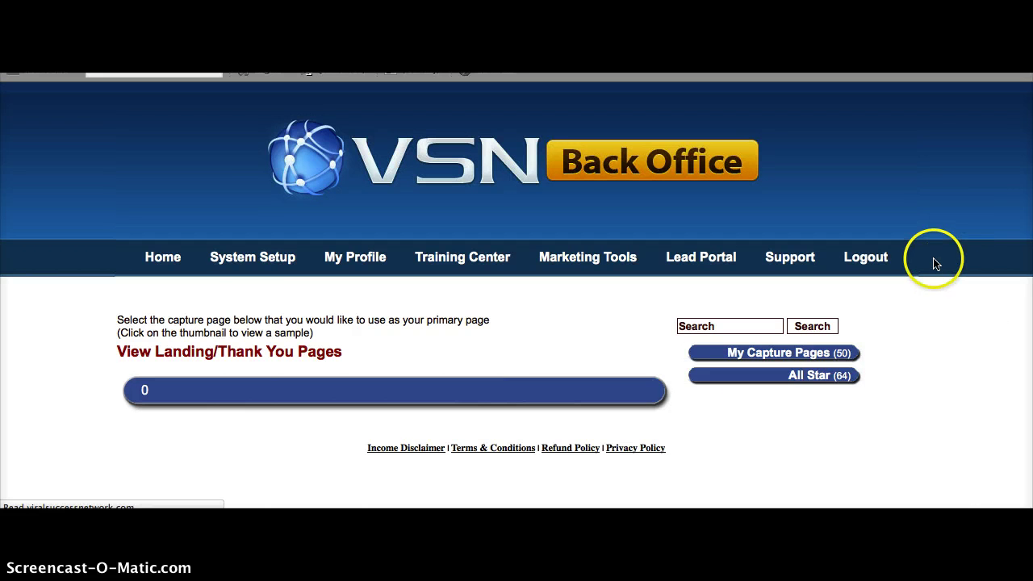
- Scroll the All Star templates to EXPOSED, preview it full size, then go back
scroll(969, 202, down, 1)
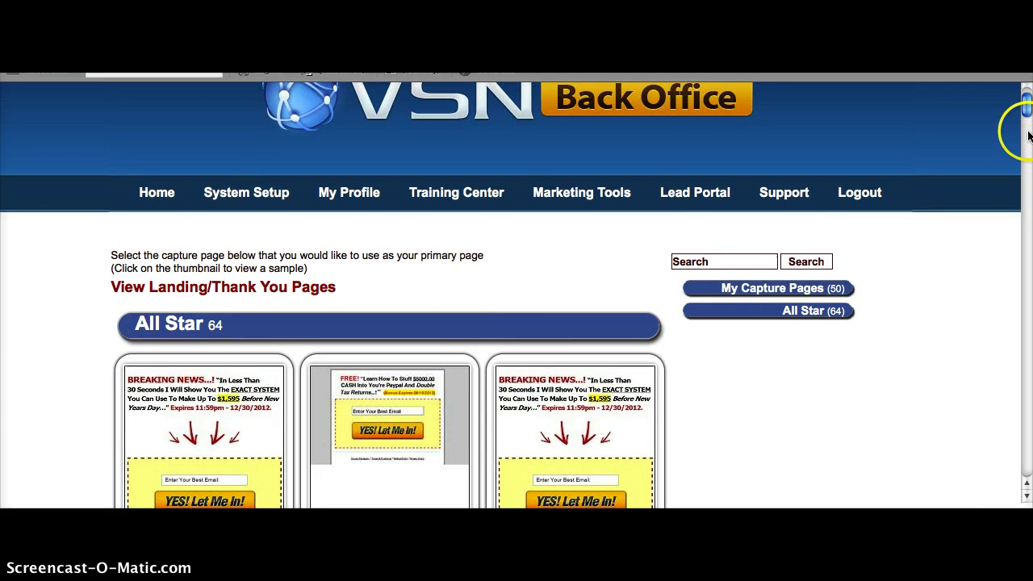
drag(1026, 113, 757, 202)
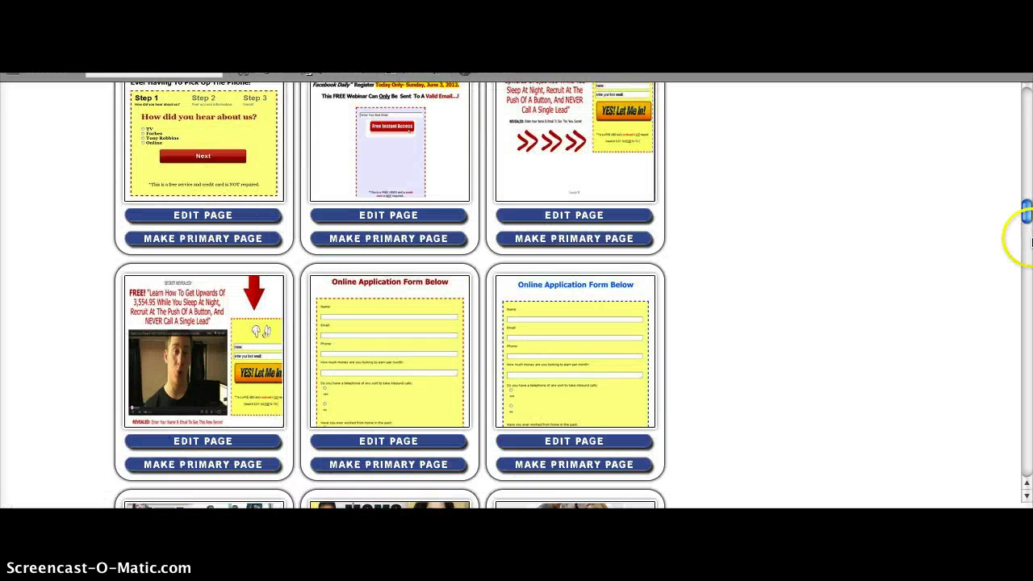
drag(1029, 217, 1025, 464)
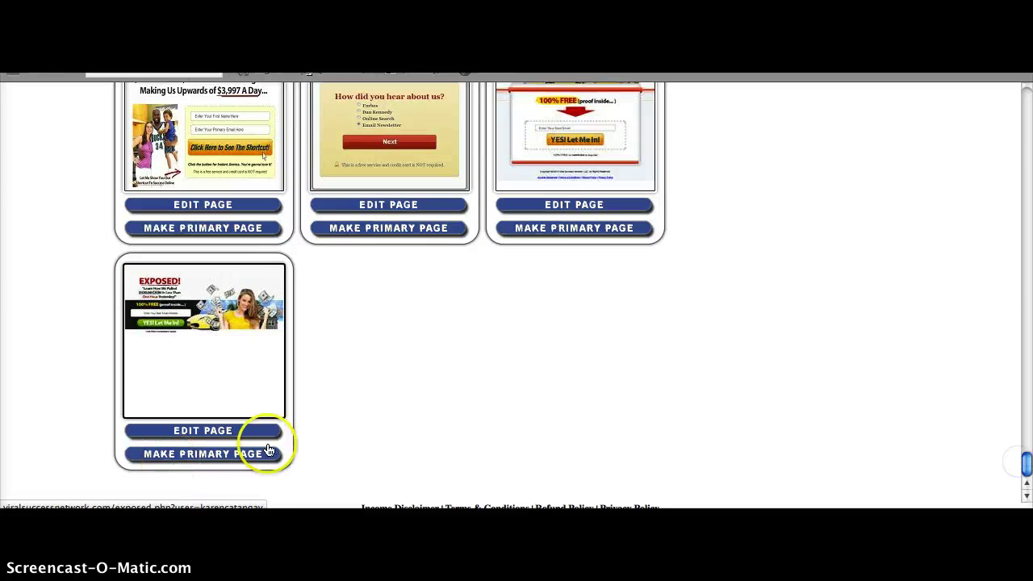
right_click(171, 325)
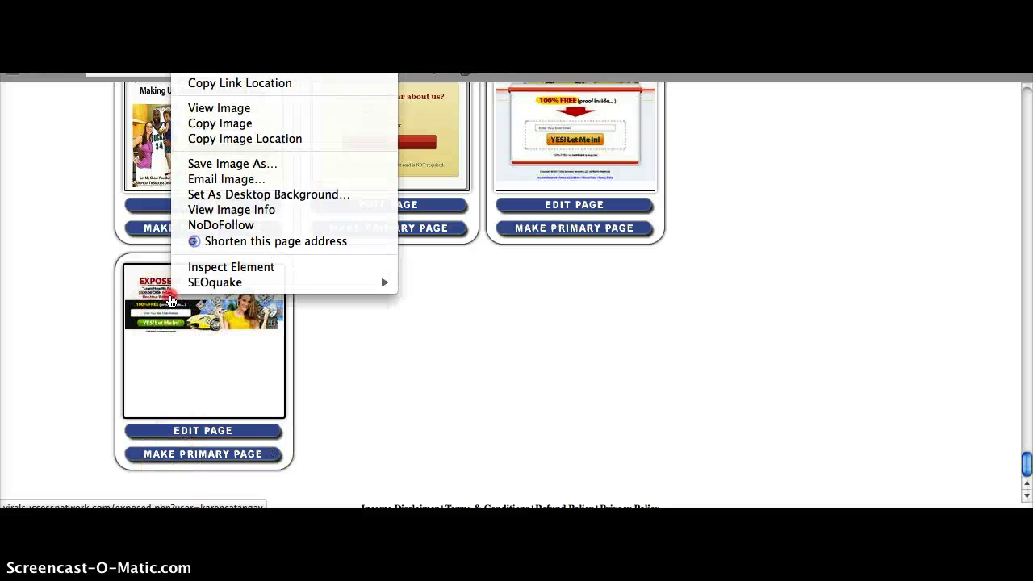
key(Escape)
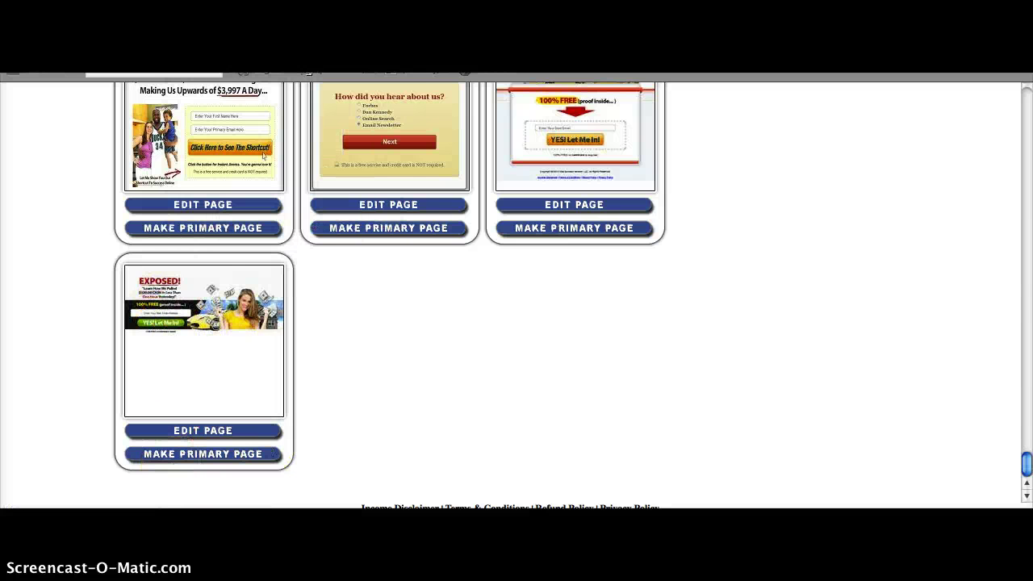
click(171, 324)
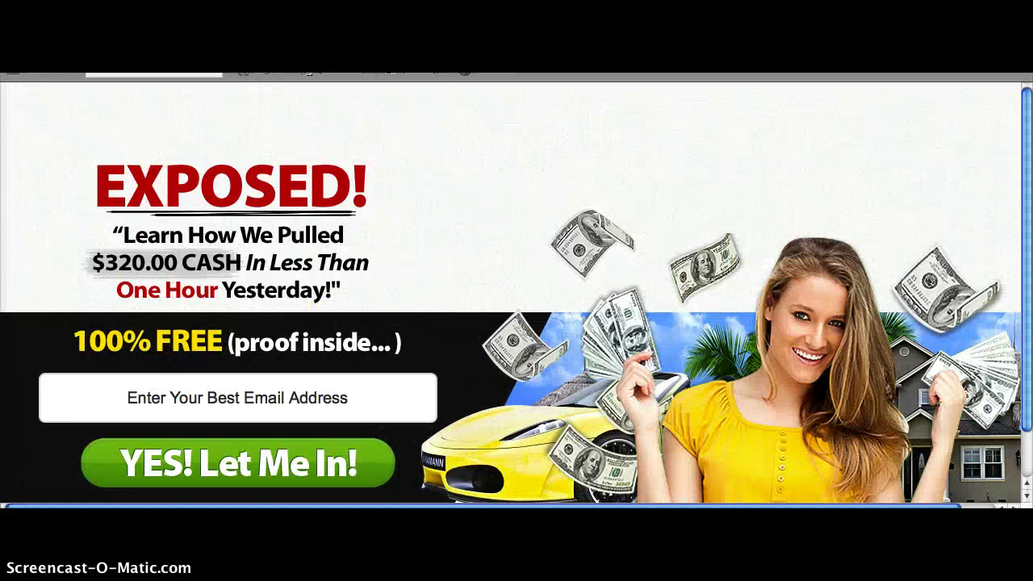
key(BackSpace)
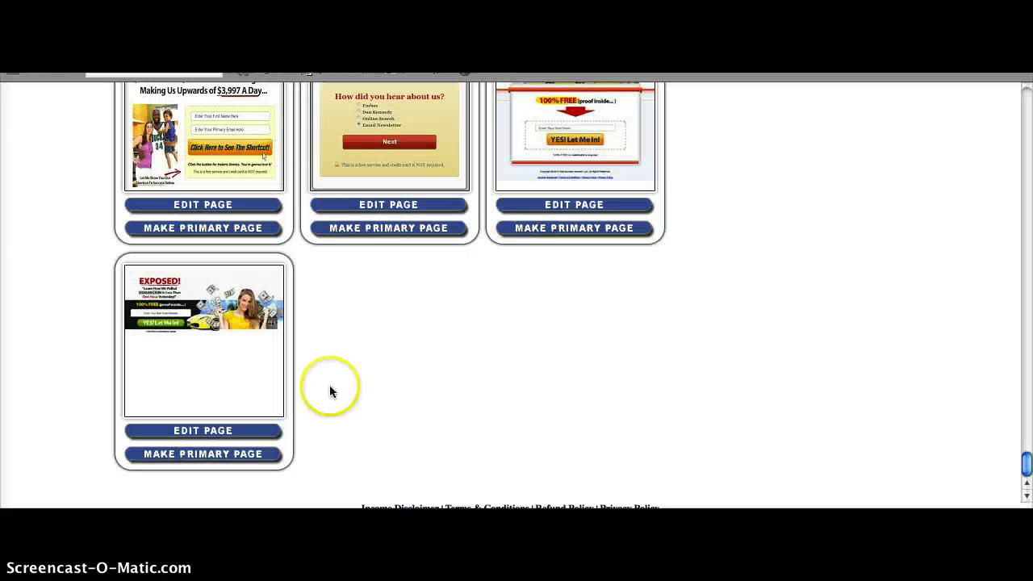
- Open the EXPOSED page in the editor and select its headline image above the 100% FREE text
click(185, 433)
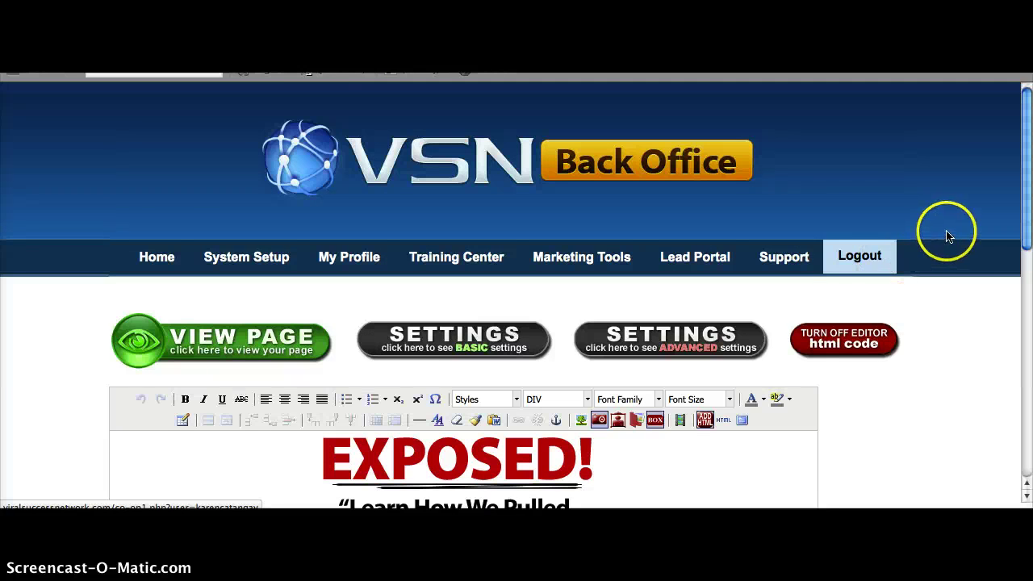
scroll(944, 234, down, 1)
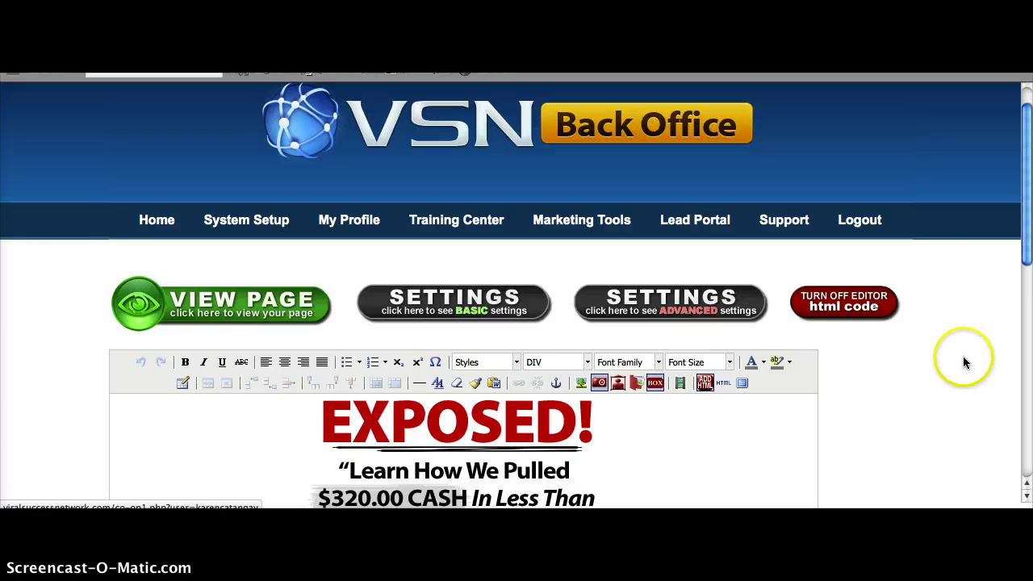
scroll(962, 361, down, 2)
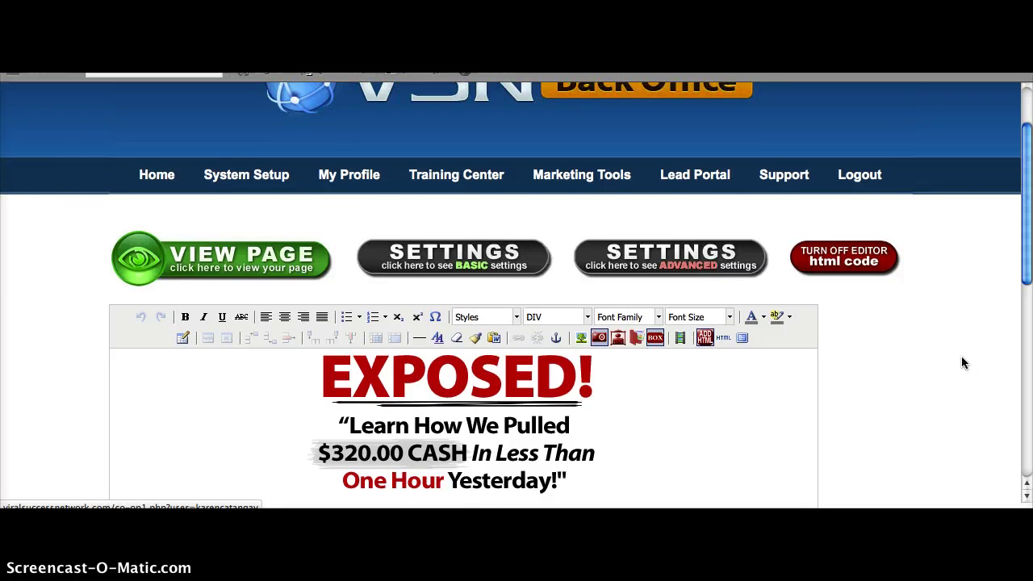
scroll(961, 362, down, 3)
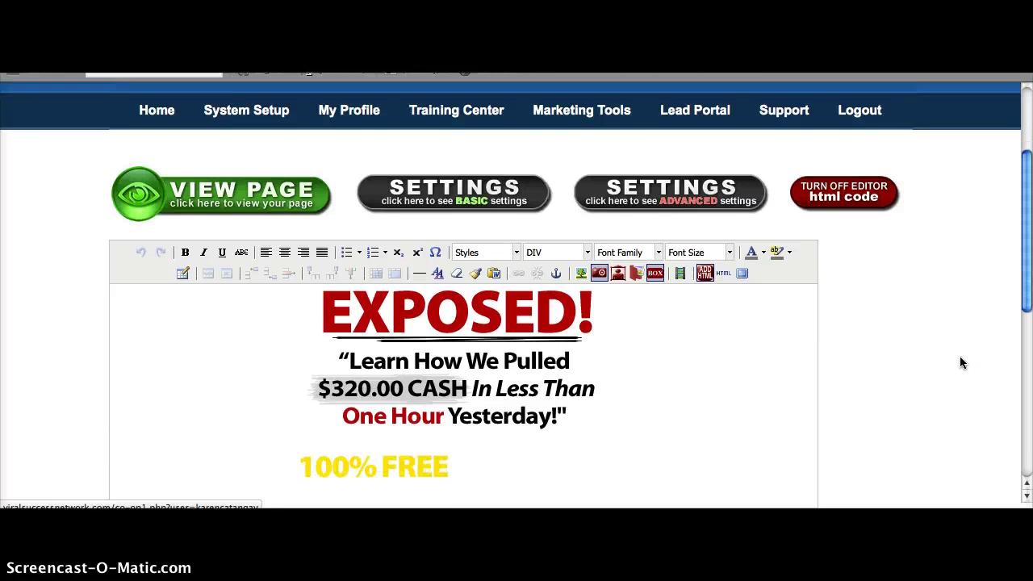
scroll(465, 267, down, 2)
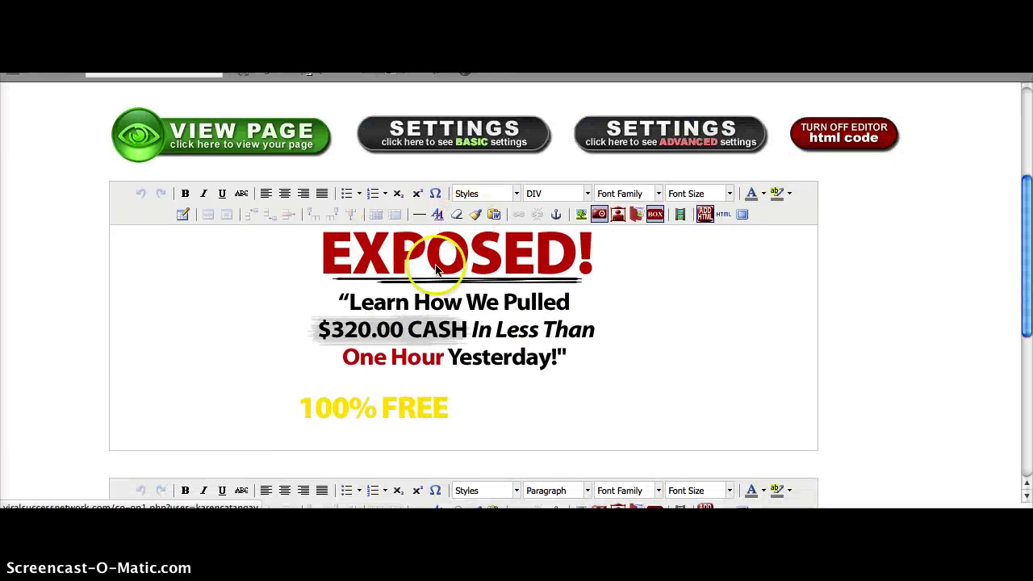
click(450, 276)
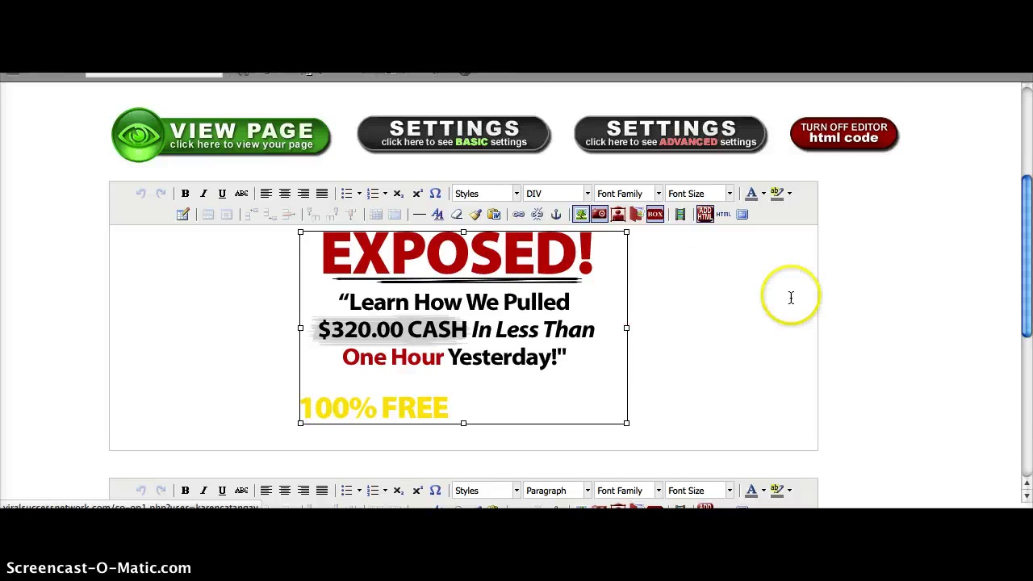
scroll(791, 299, down, 4)
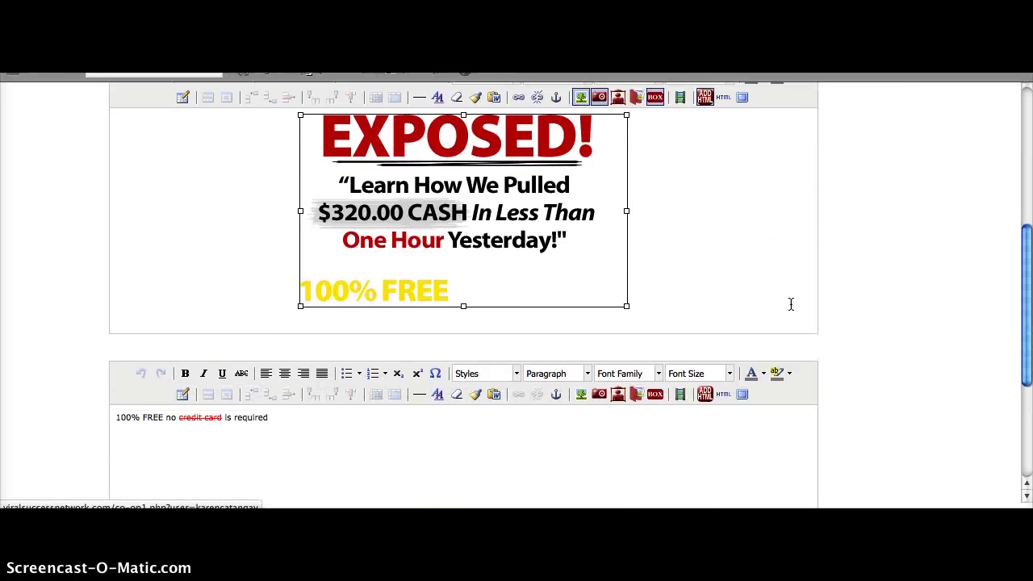
scroll(791, 304, up, 5)
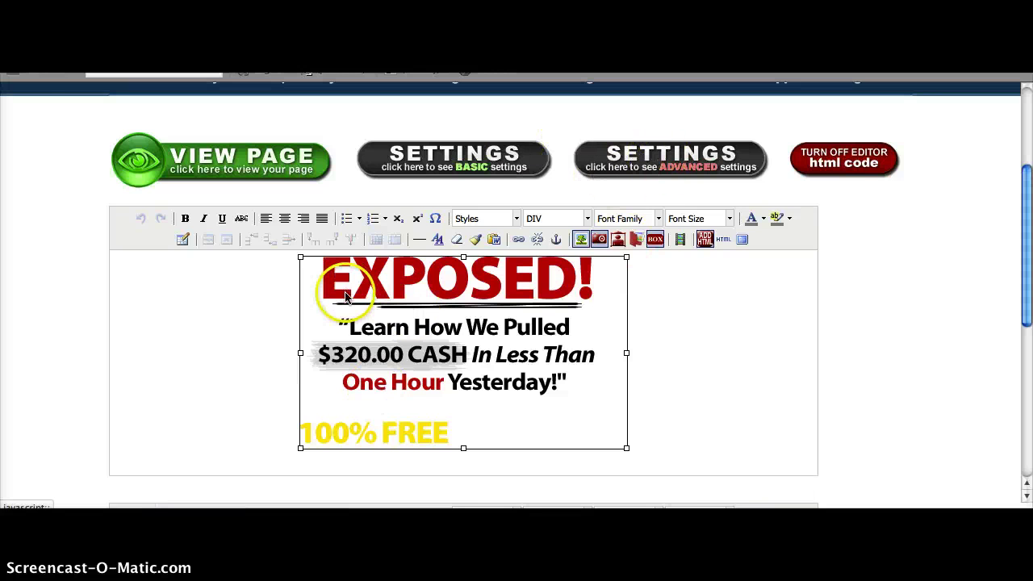
click(642, 165)
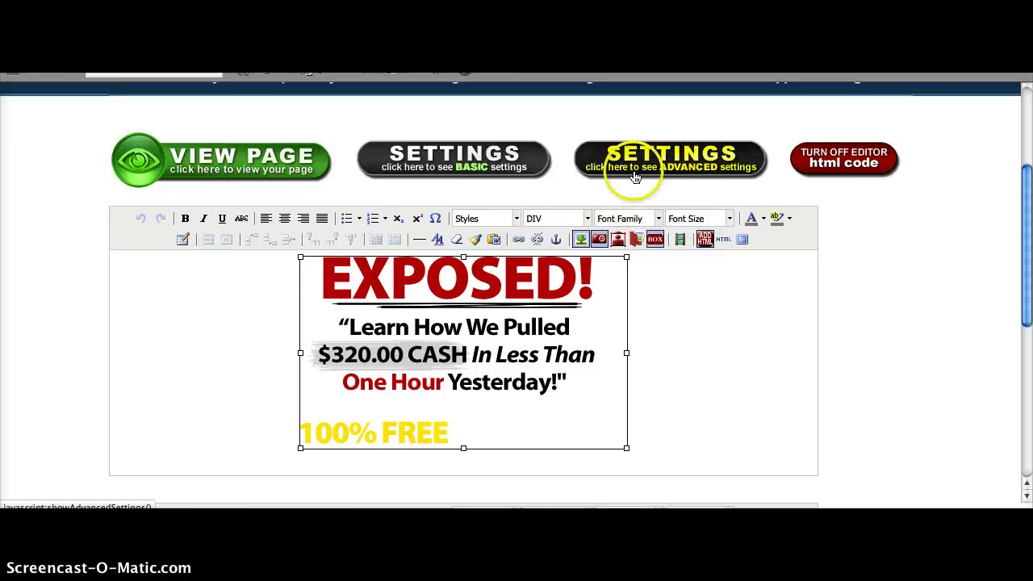
- From the page's Advanced settings, start the 3rd Party Autoresponder setup
click(649, 162)
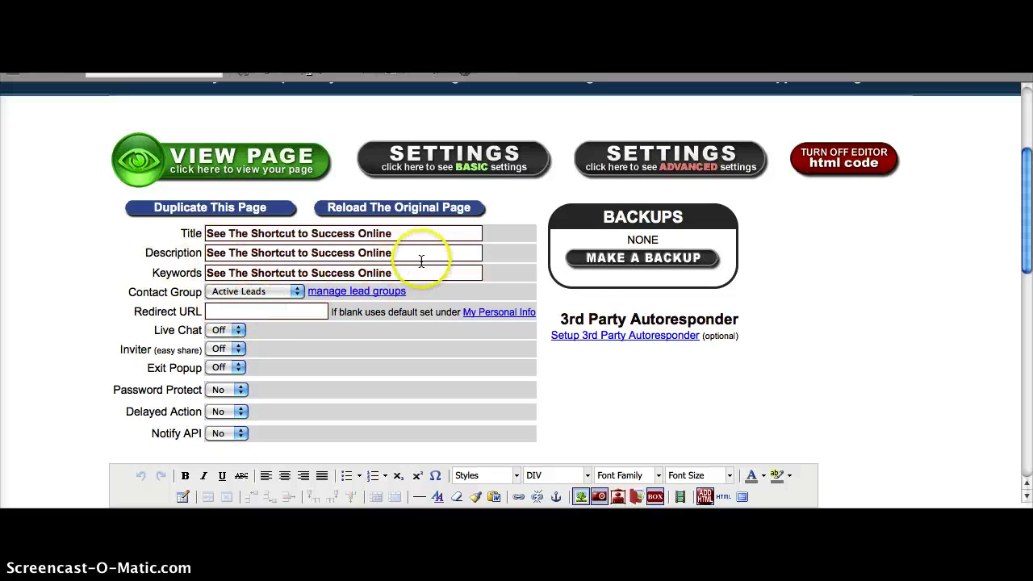
click(606, 335)
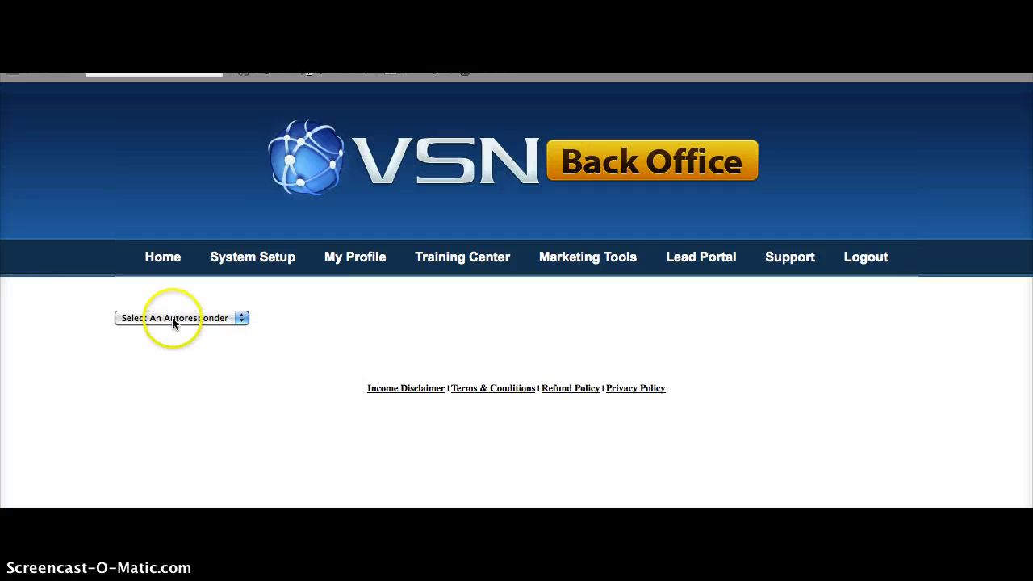
- Select Aweber, save the list name empowernet88e, and return to the visual page editor
click(171, 321)
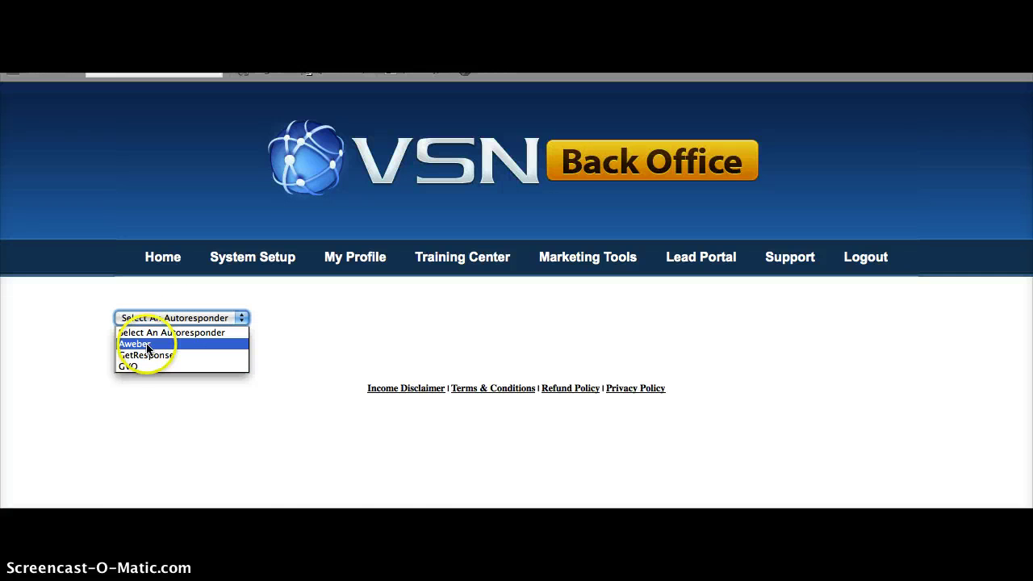
click(148, 347)
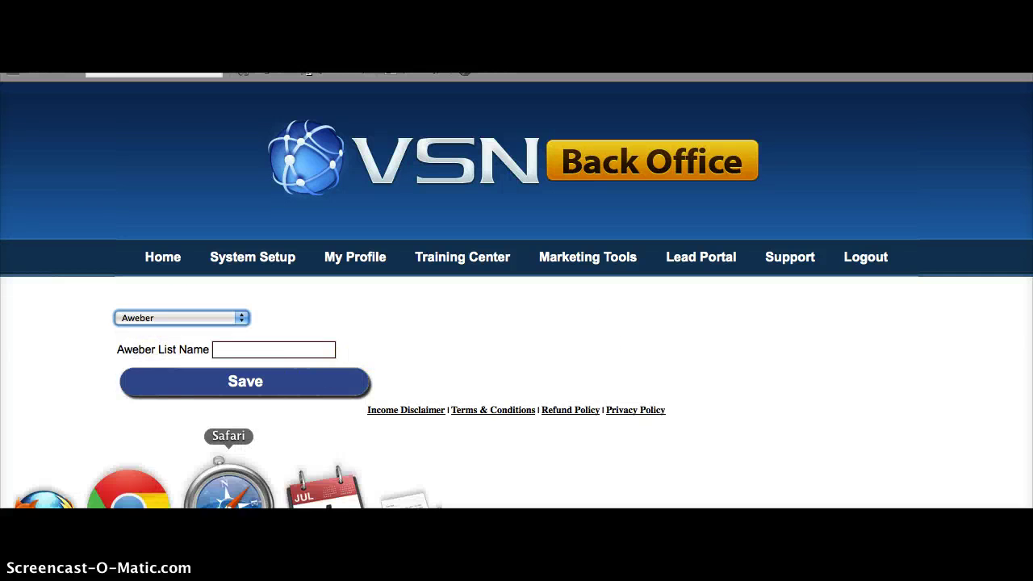
click(286, 489)
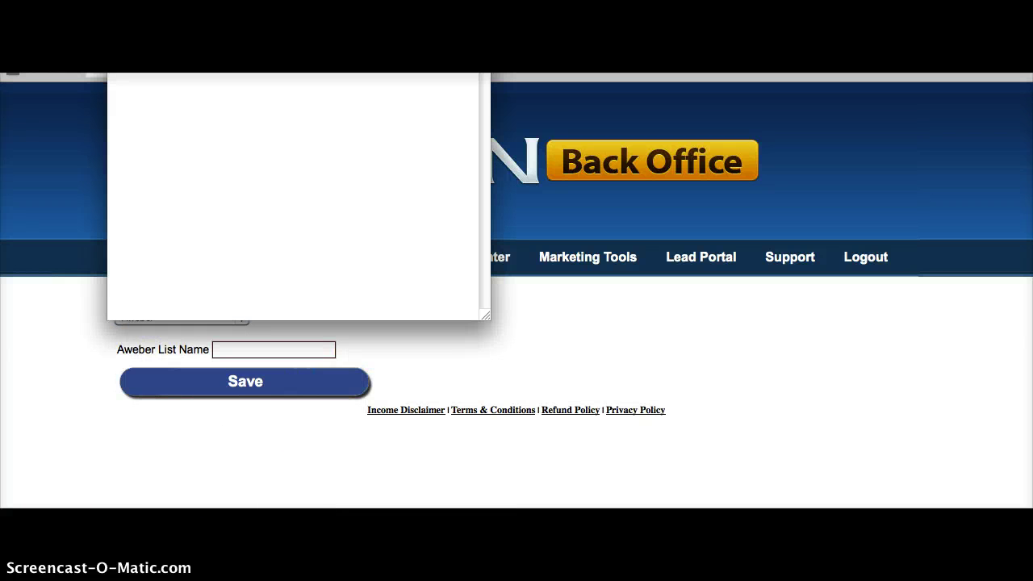
click(671, 314)
click(295, 356)
click(272, 388)
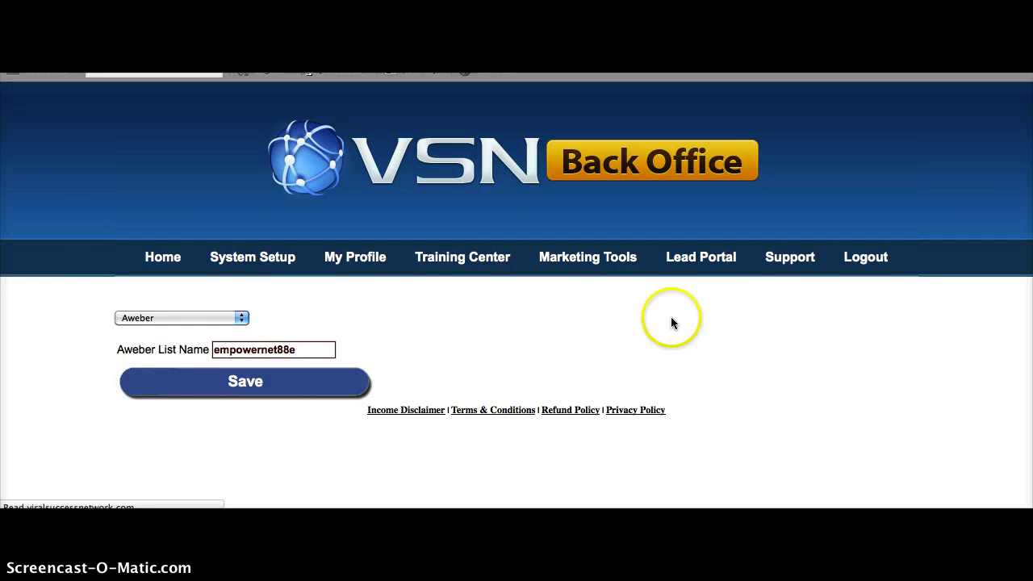
click(815, 334)
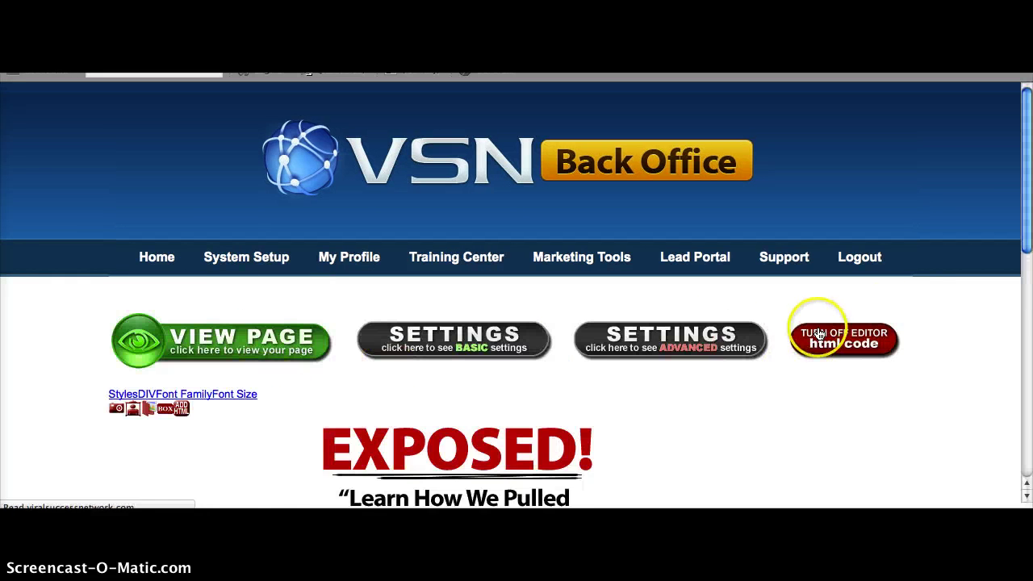
scroll(896, 317, down, 10)
scroll(898, 321, down, 1)
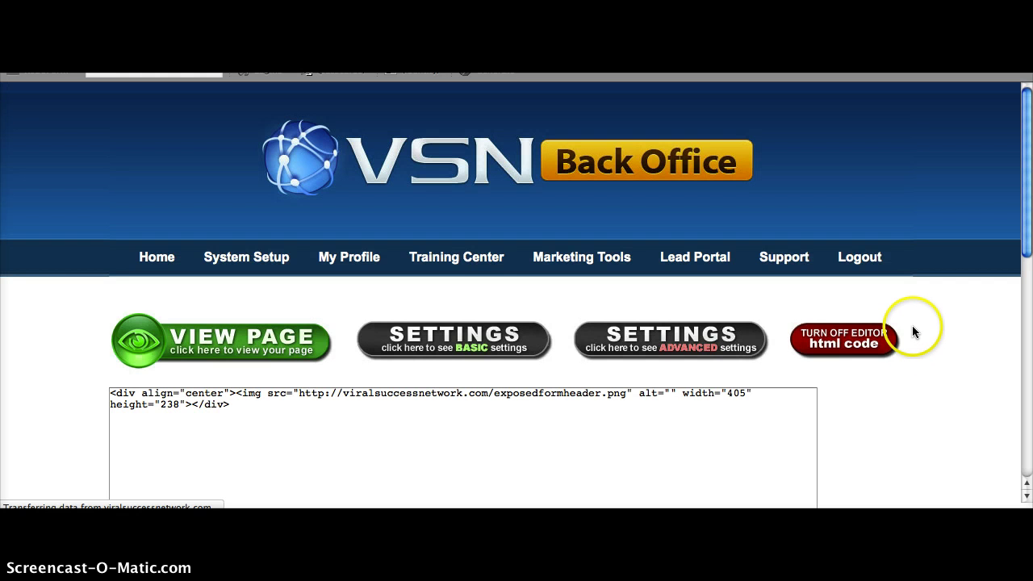
- Paste the id=fullmomentum redirect link from TextEdit into Redirect URL and save the page
scroll(702, 299, down, 3)
click(670, 295)
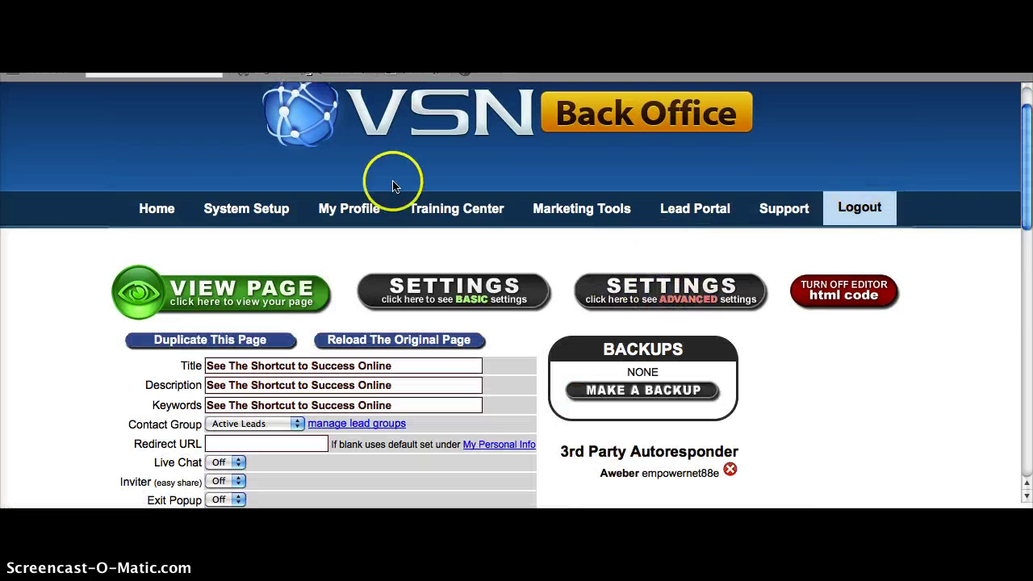
click(301, 453)
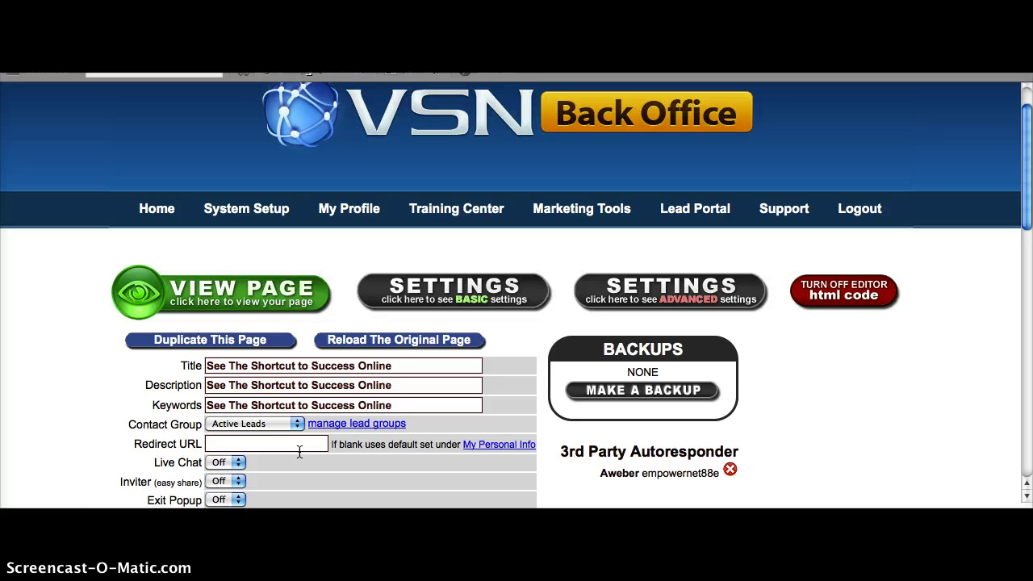
click(214, 482)
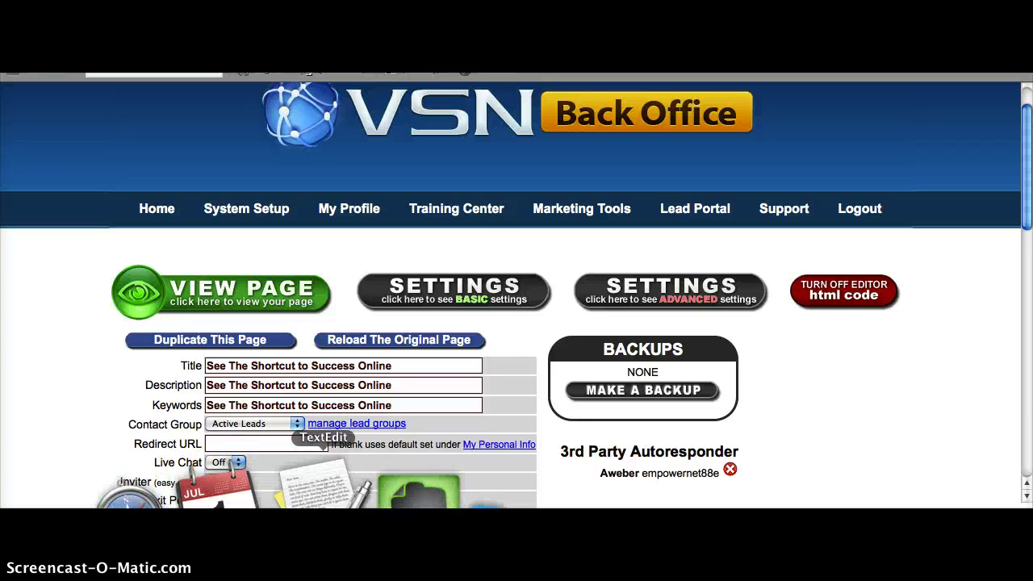
click(289, 492)
click(263, 113)
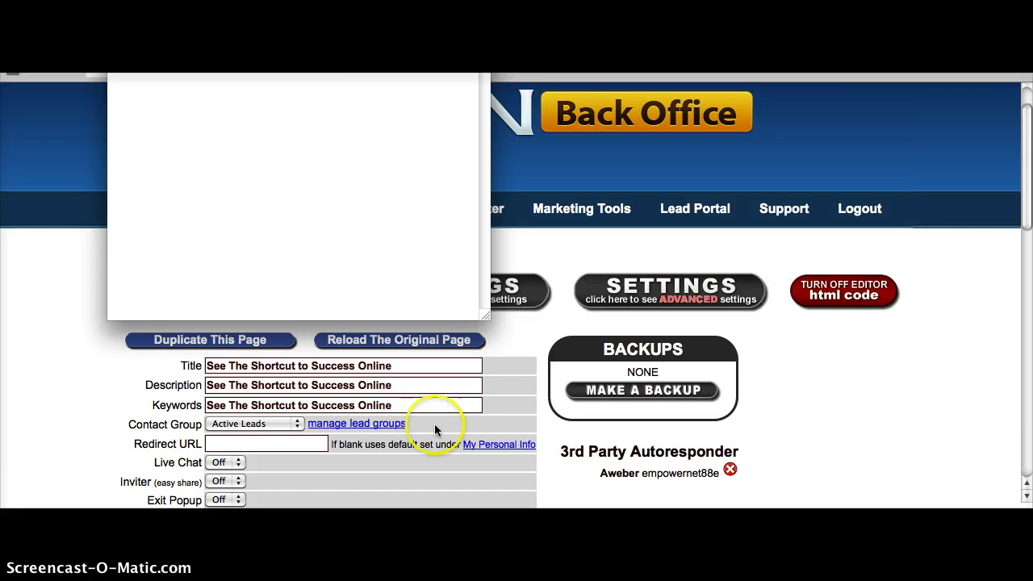
click(320, 449)
key(super+v)
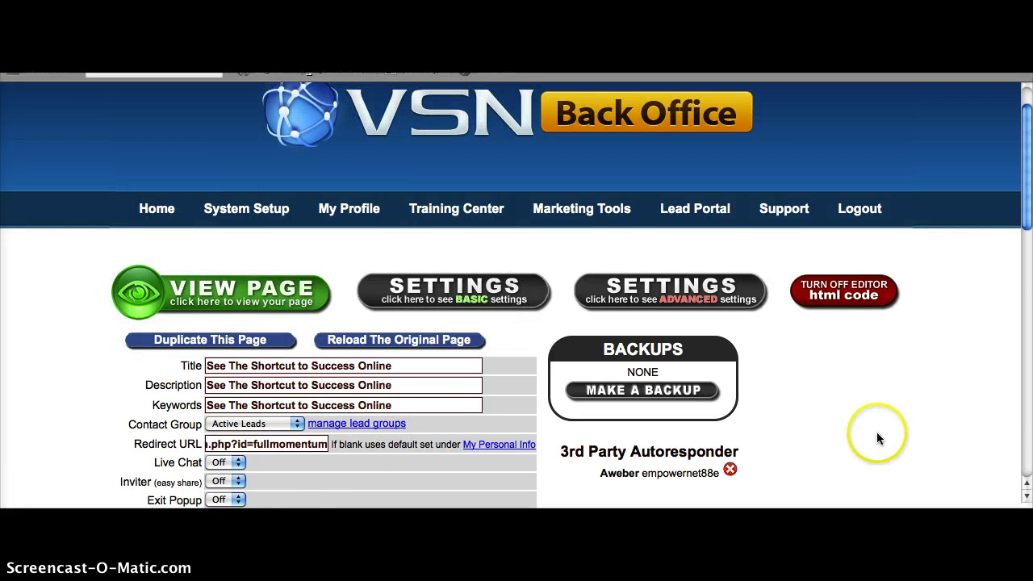
scroll(881, 416, down, 15)
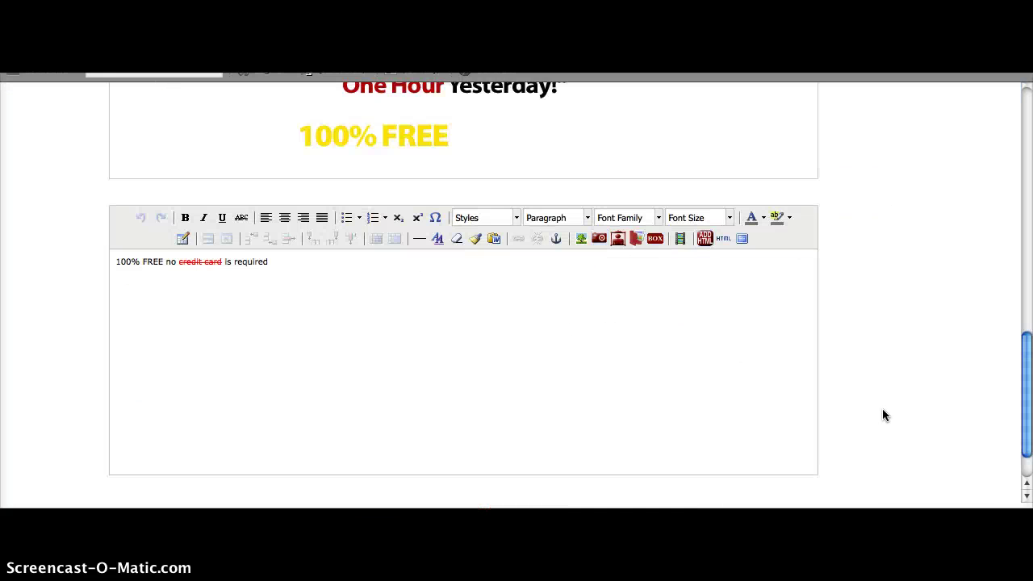
click(219, 466)
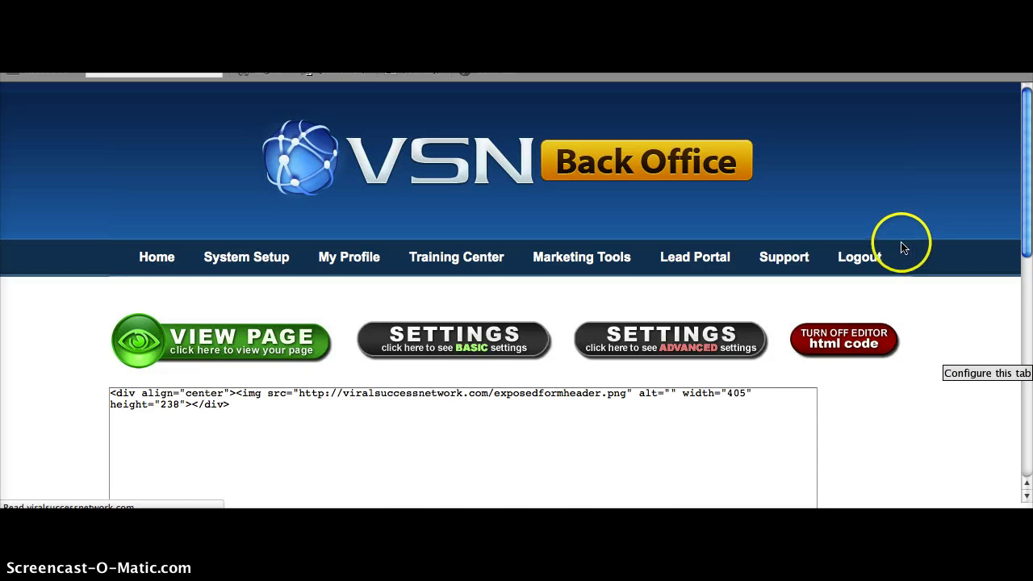
scroll(403, 299, down, 1)
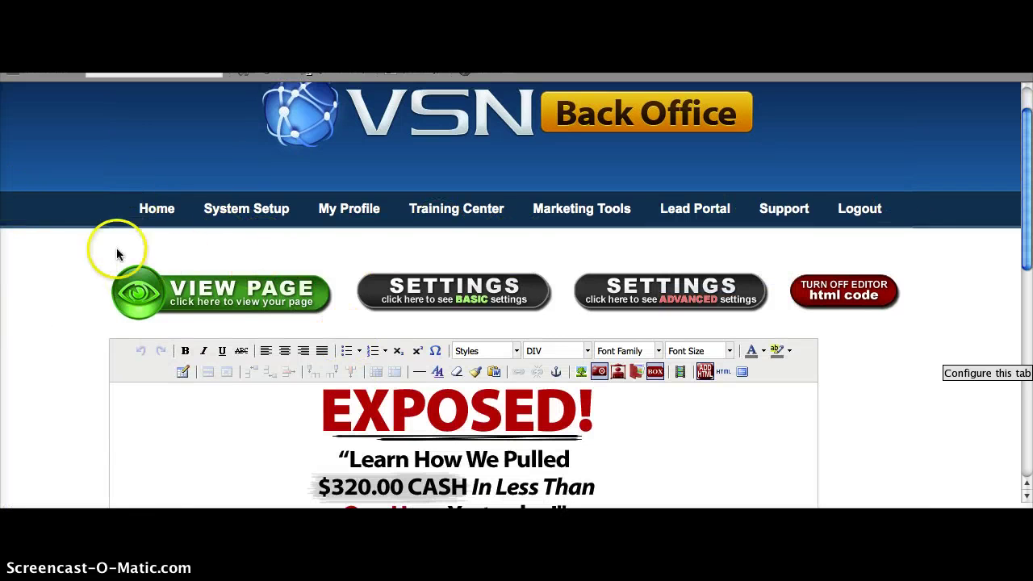
- Enter a test email address on the live EXPOSED page and submit it with YES! Let Me In!
right_click(210, 282)
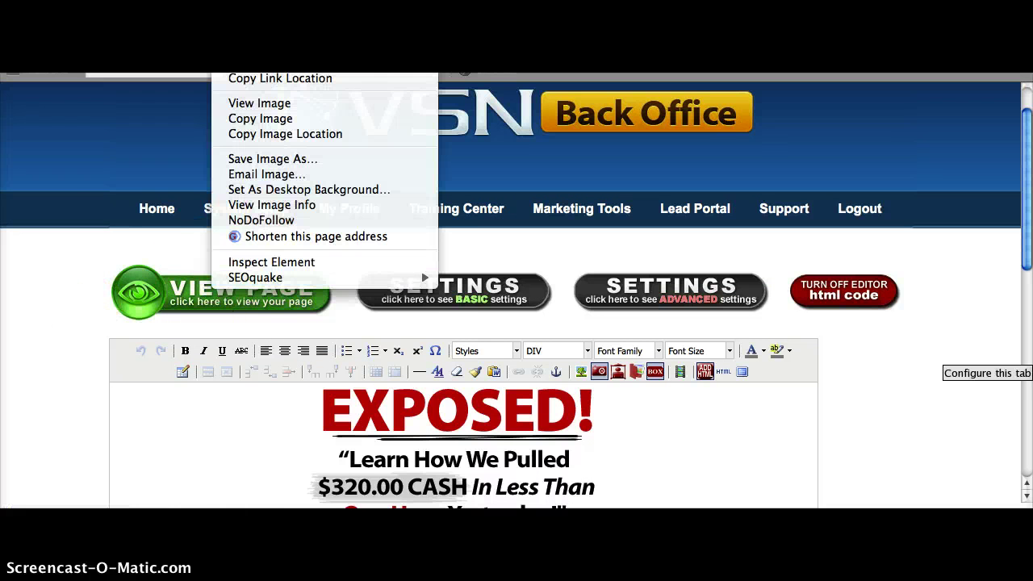
key(Escape)
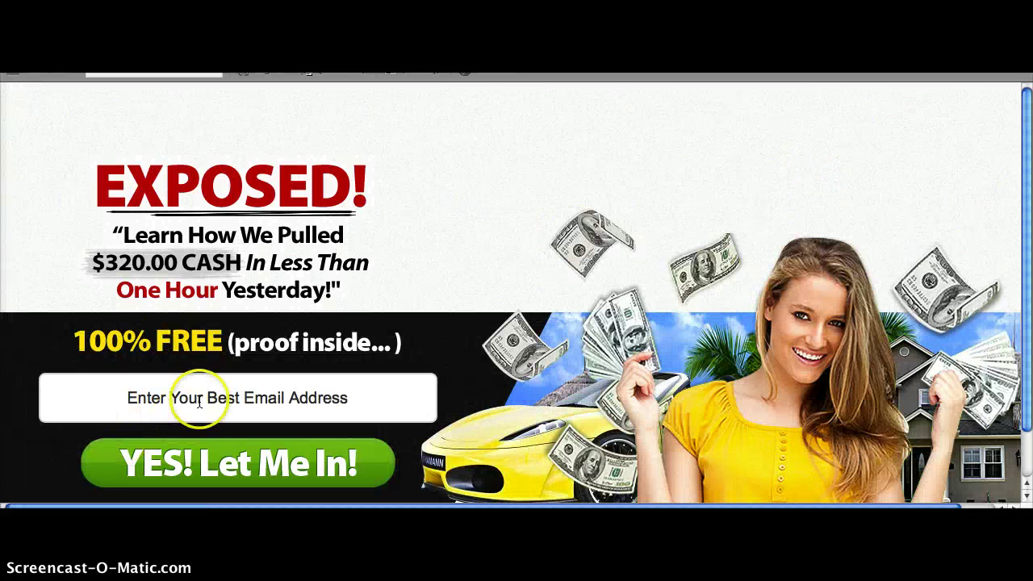
click(197, 399)
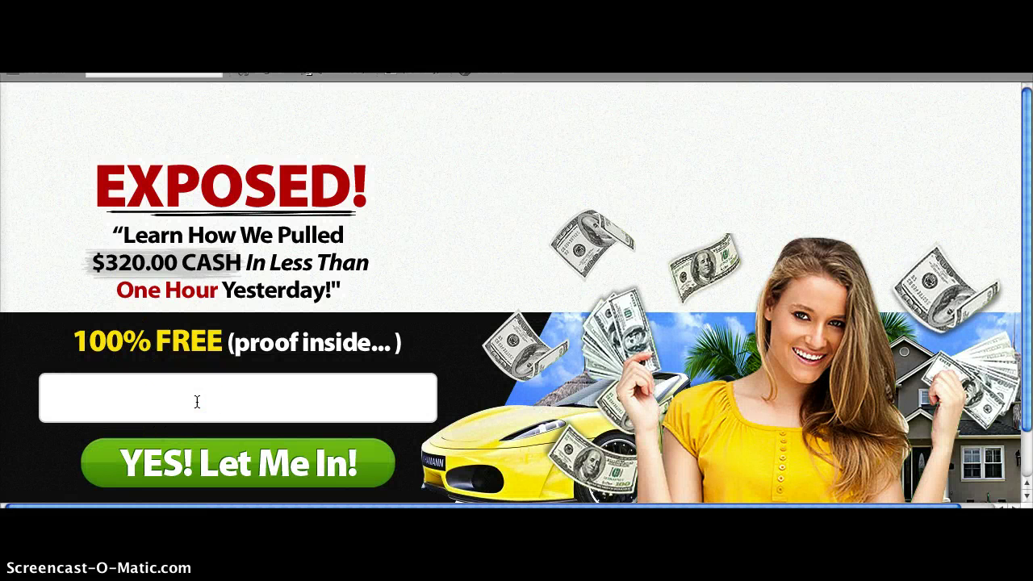
text(karen)
click(200, 401)
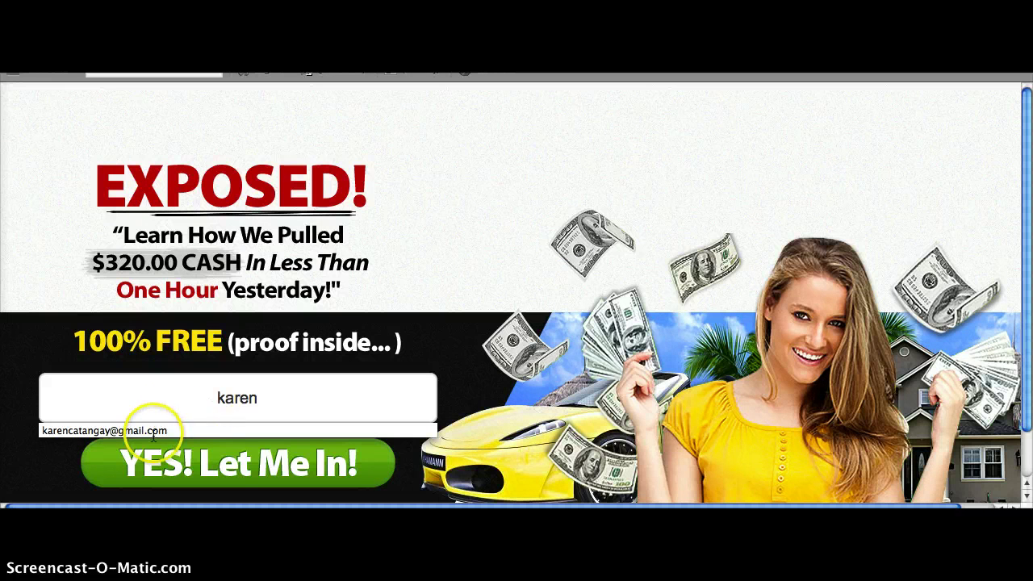
click(311, 379)
click(226, 461)
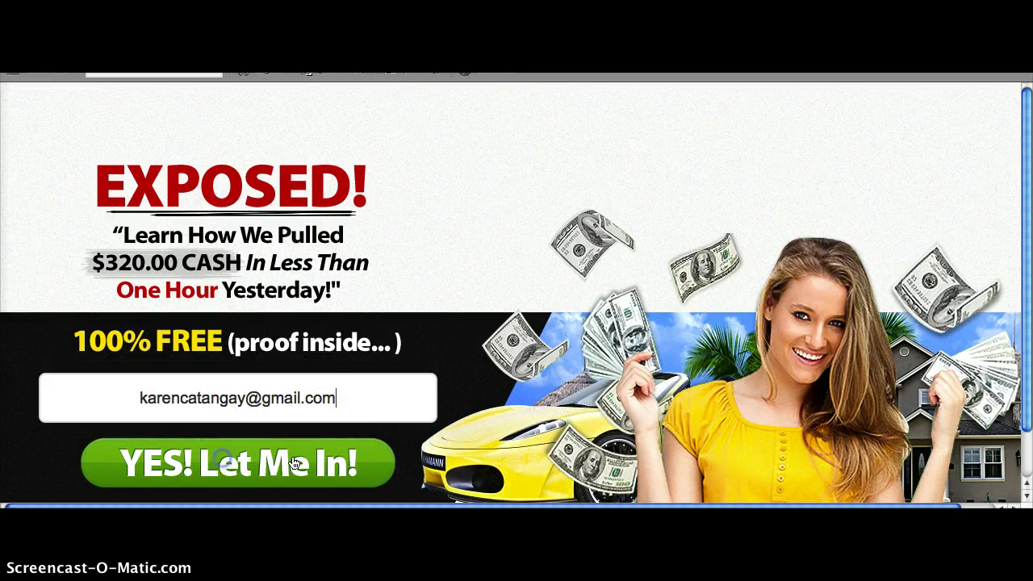
click(202, 459)
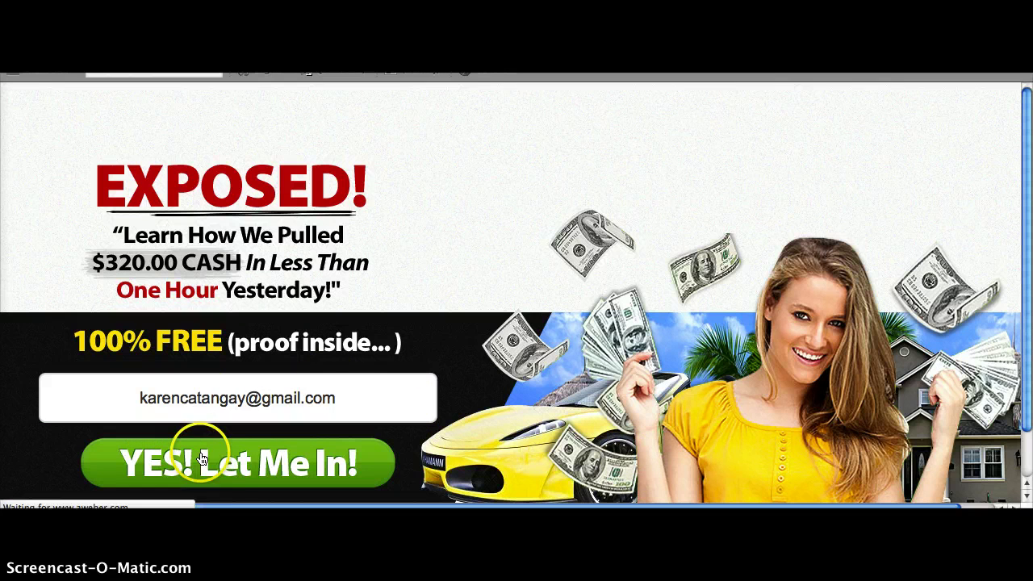